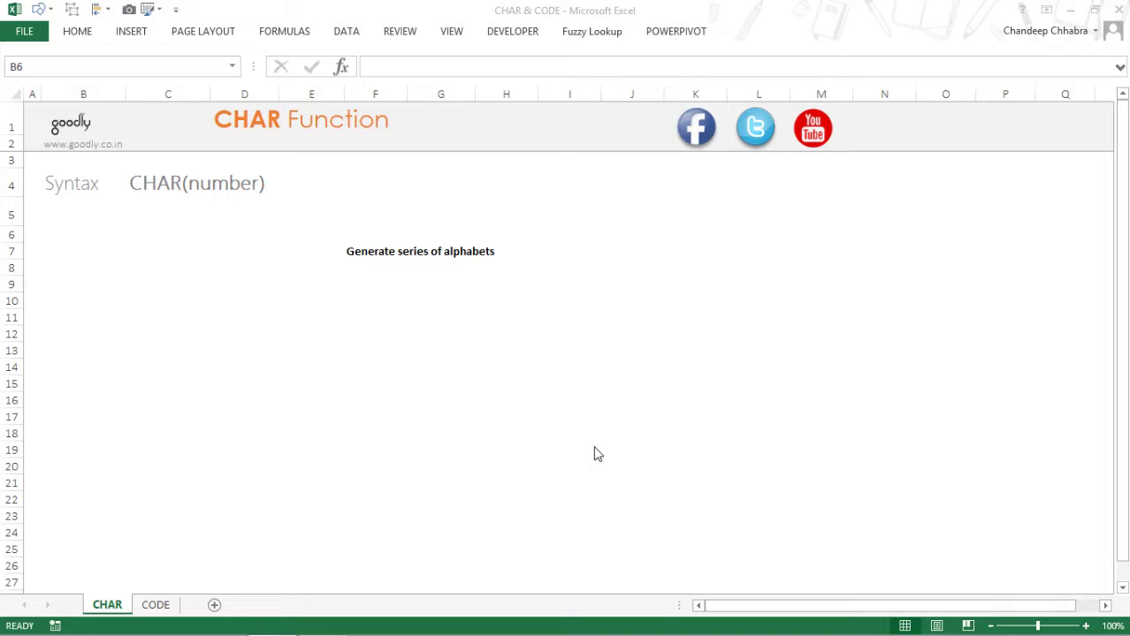
- Enter the letter A in B6, then clear it so B6 is left empty
click(115, 259)
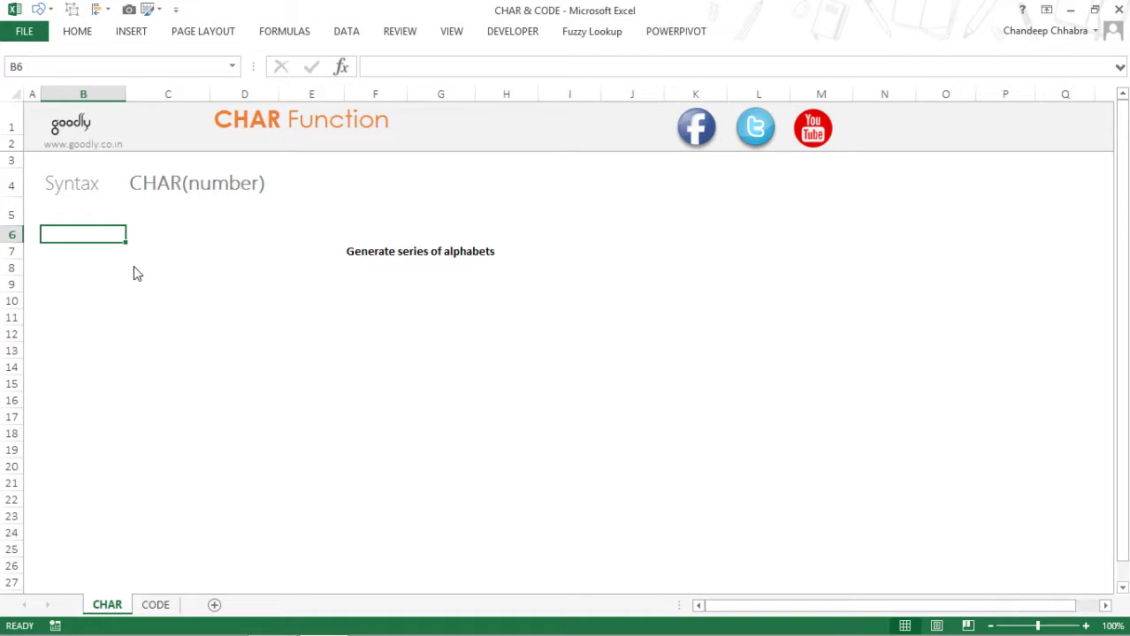
text(A)
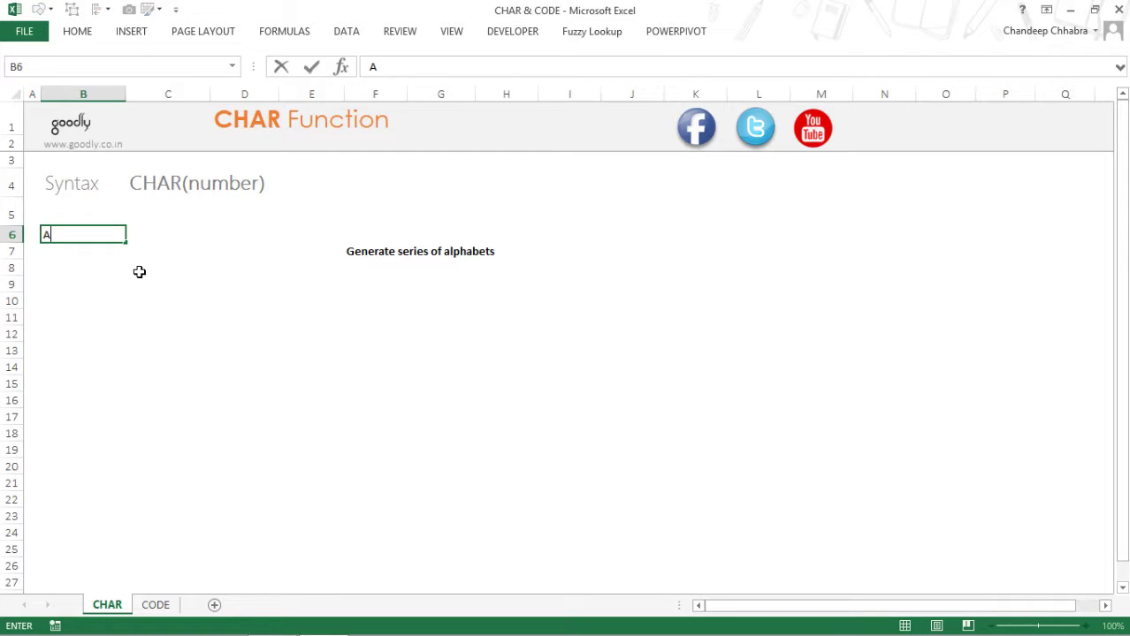
key(Return)
key(Up)
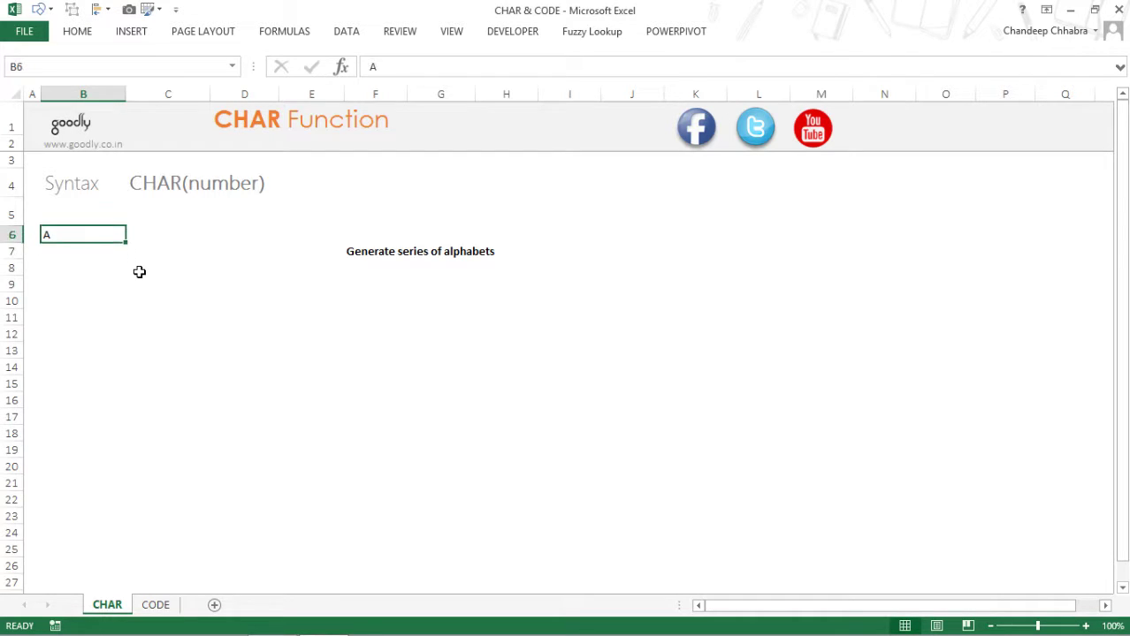
key(Right)
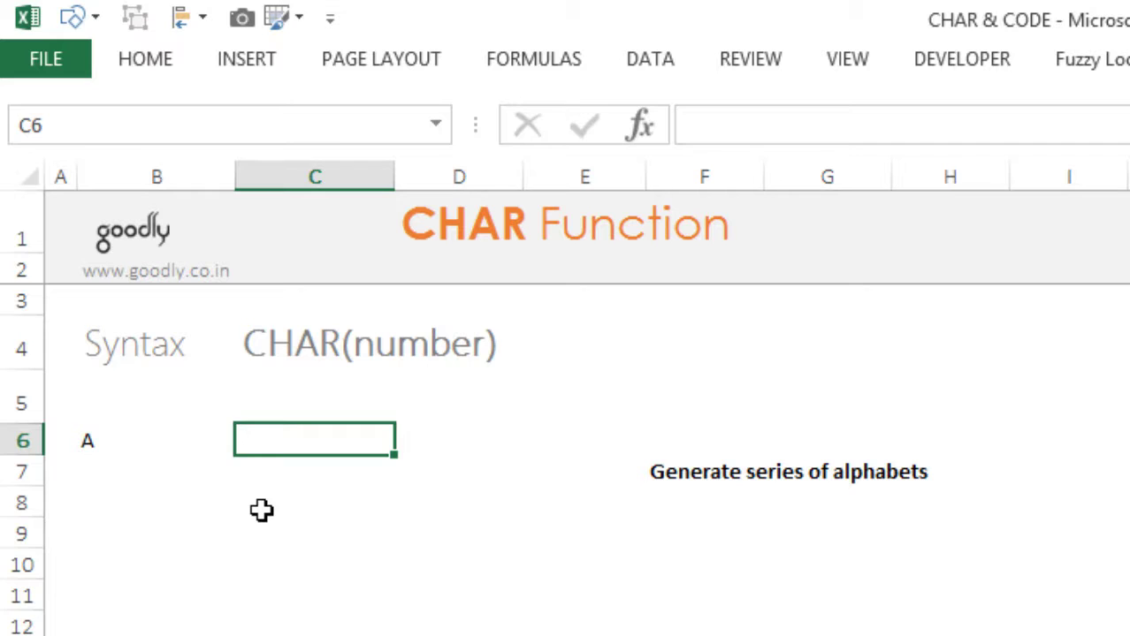
key(Left)
key(Delete)
key(Right)
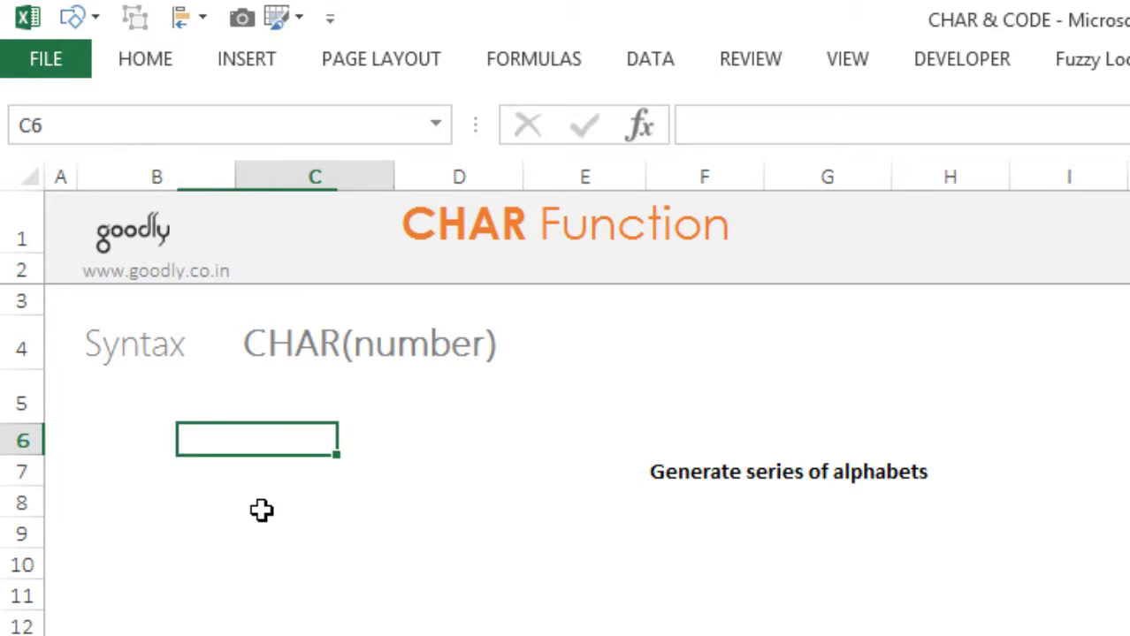
- Enter =CHAR(65) in C6 so it displays the letter A
text(=)
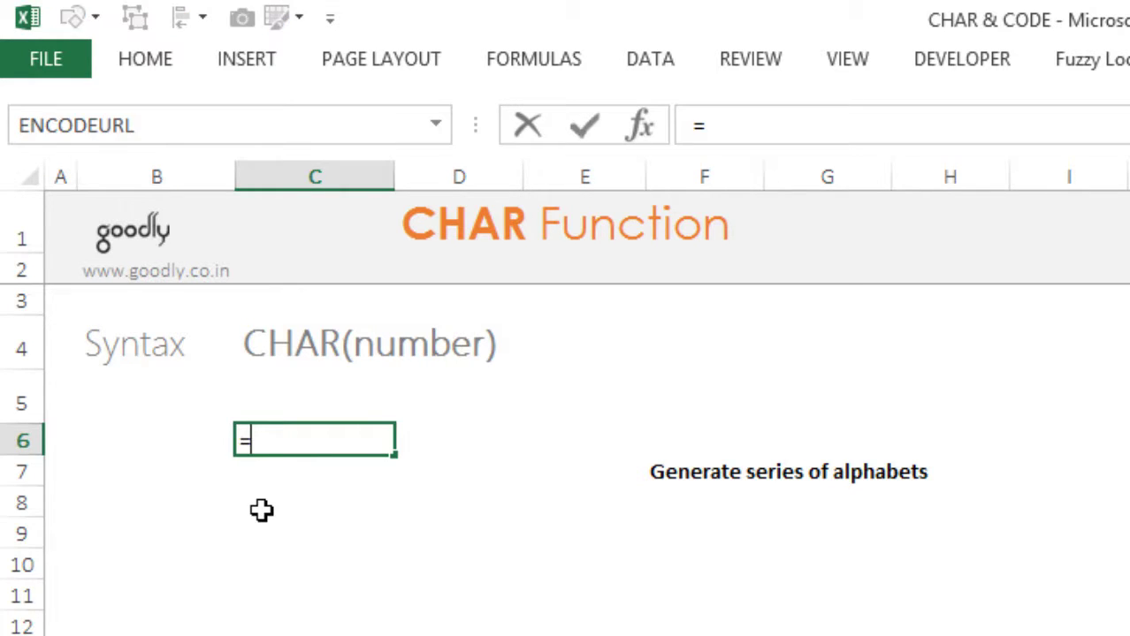
text(cha)
key(Tab)
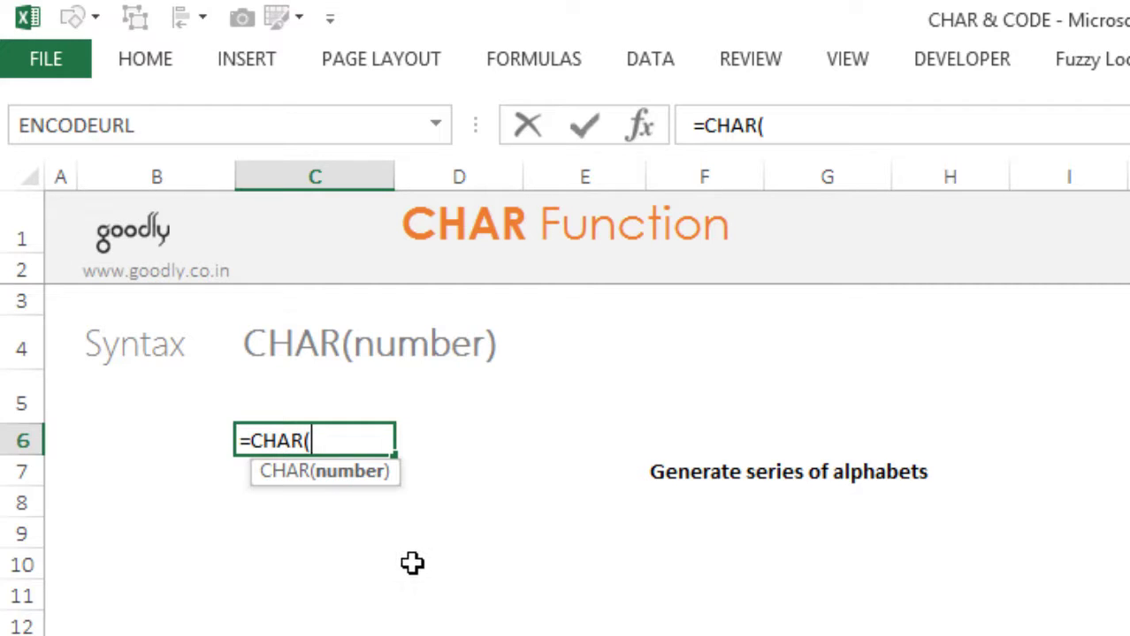
text(65)
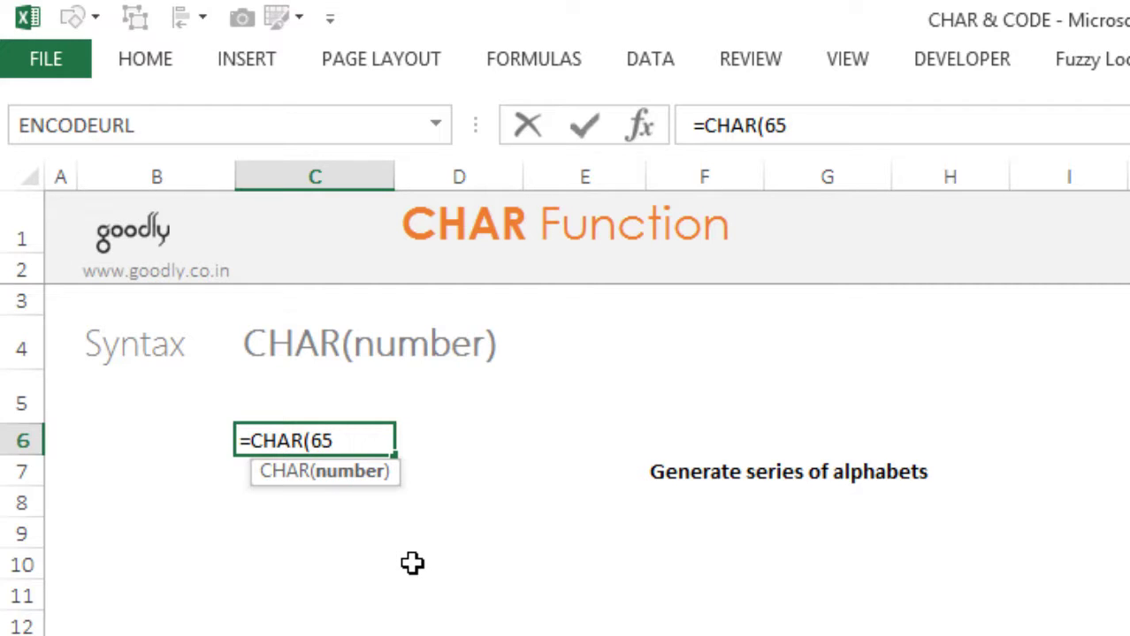
text())
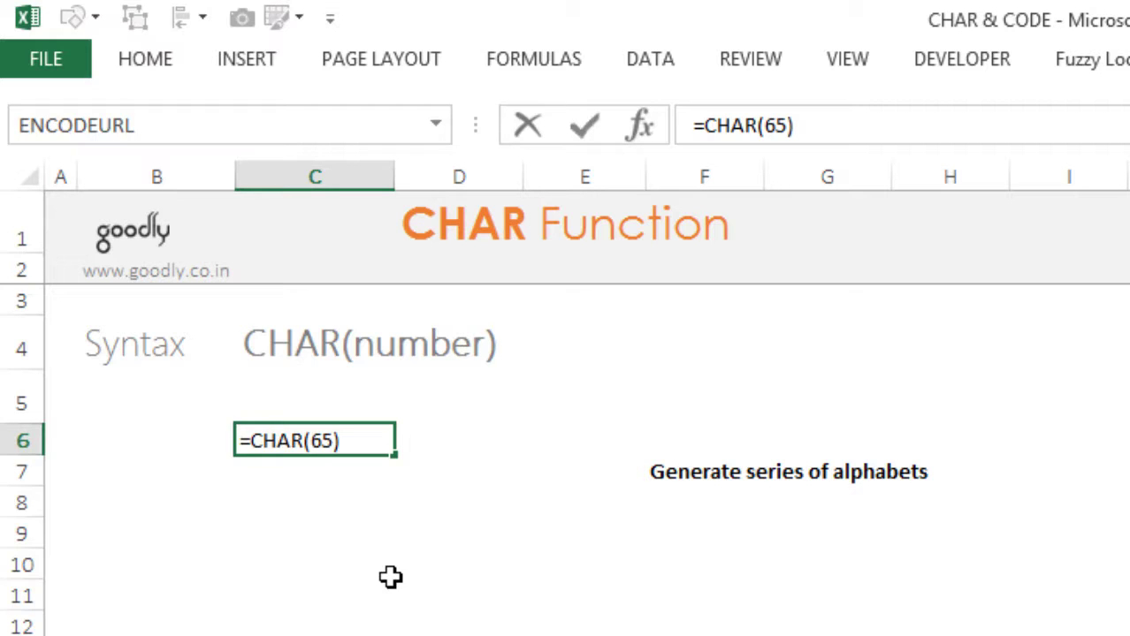
key(ctrl+Return)
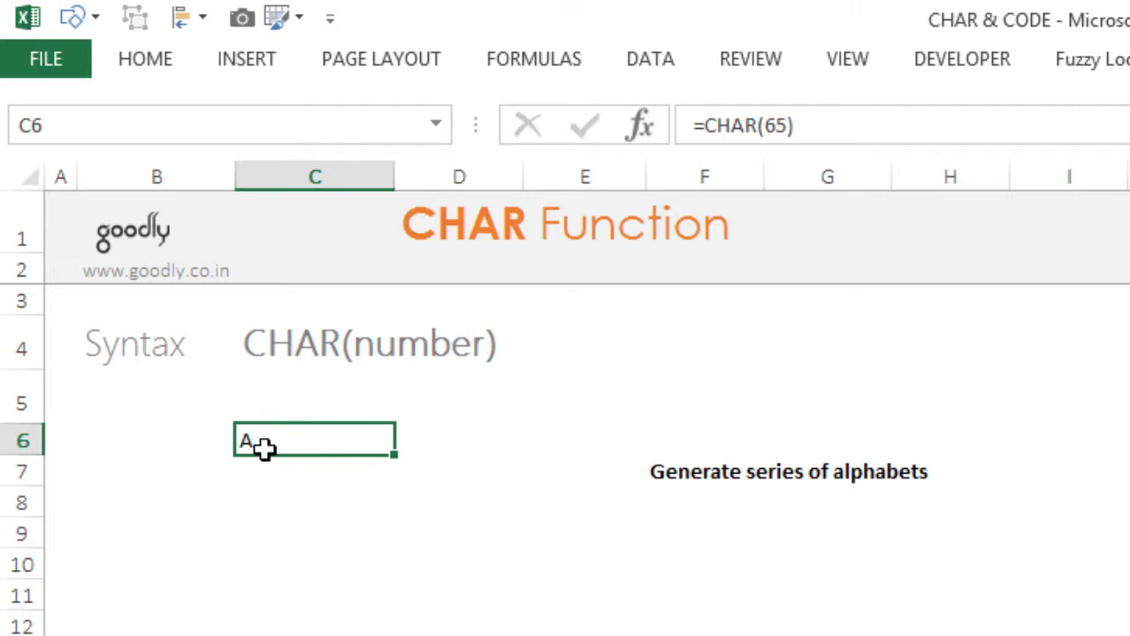
- Enter =CHAR(90) in C7 to display Z, then reopen the cell to show its formula
click(314, 471)
text(=cha)
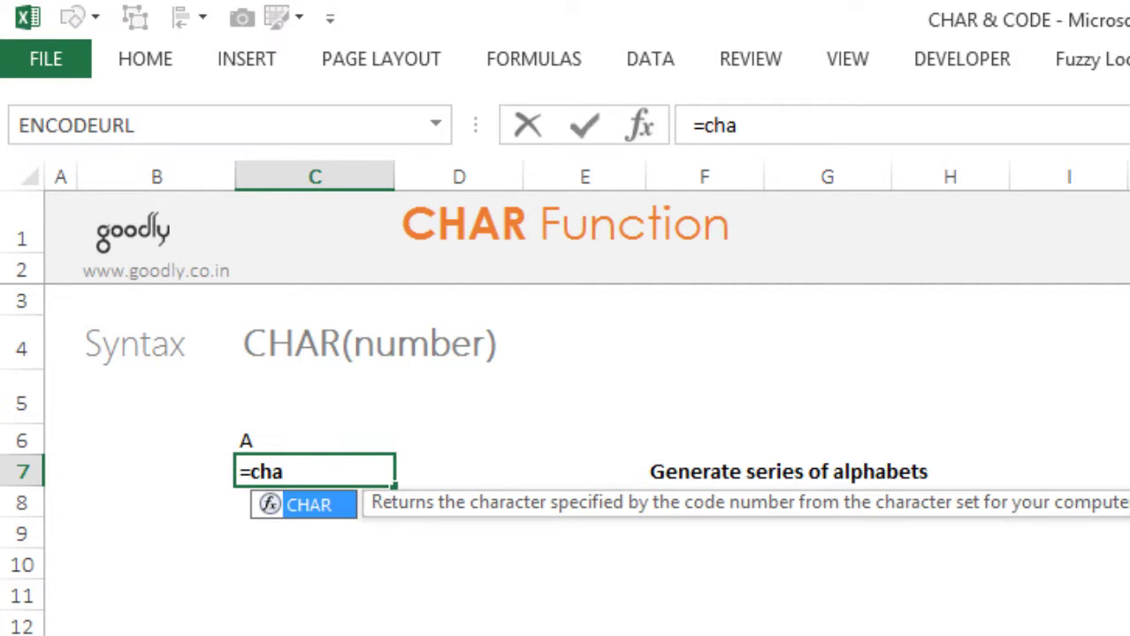
key(Tab)
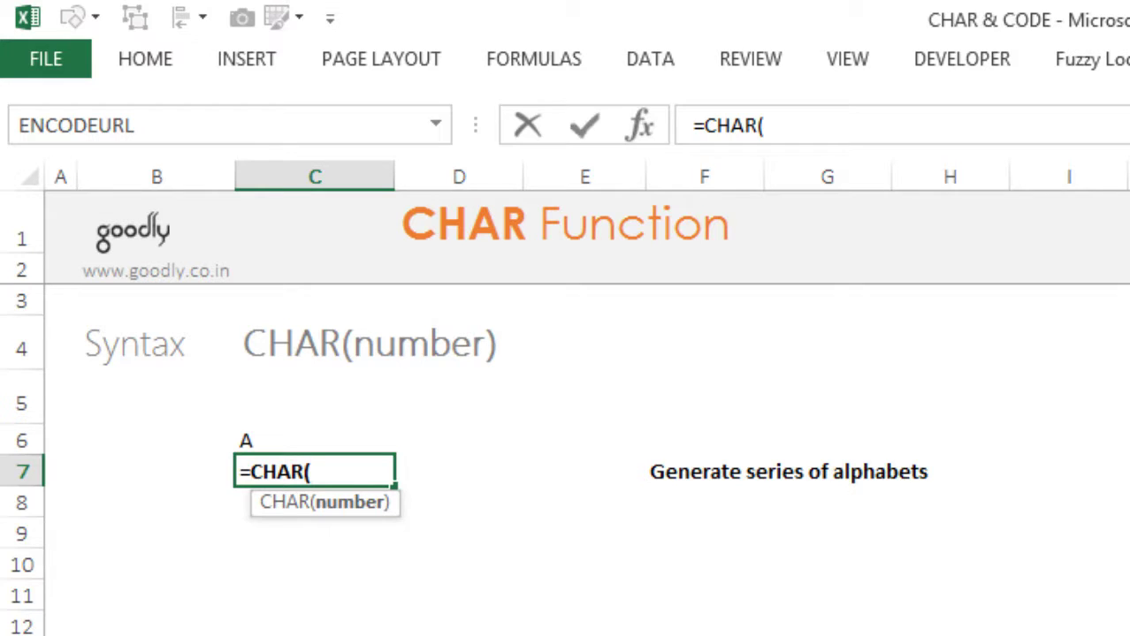
text(90))
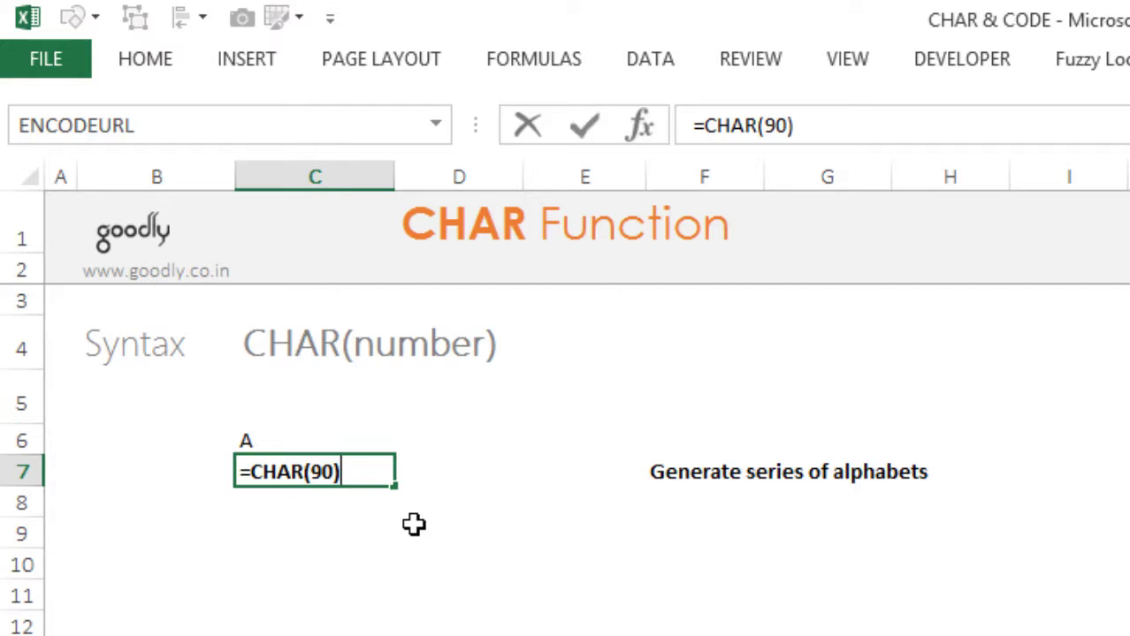
key(ctrl+Return)
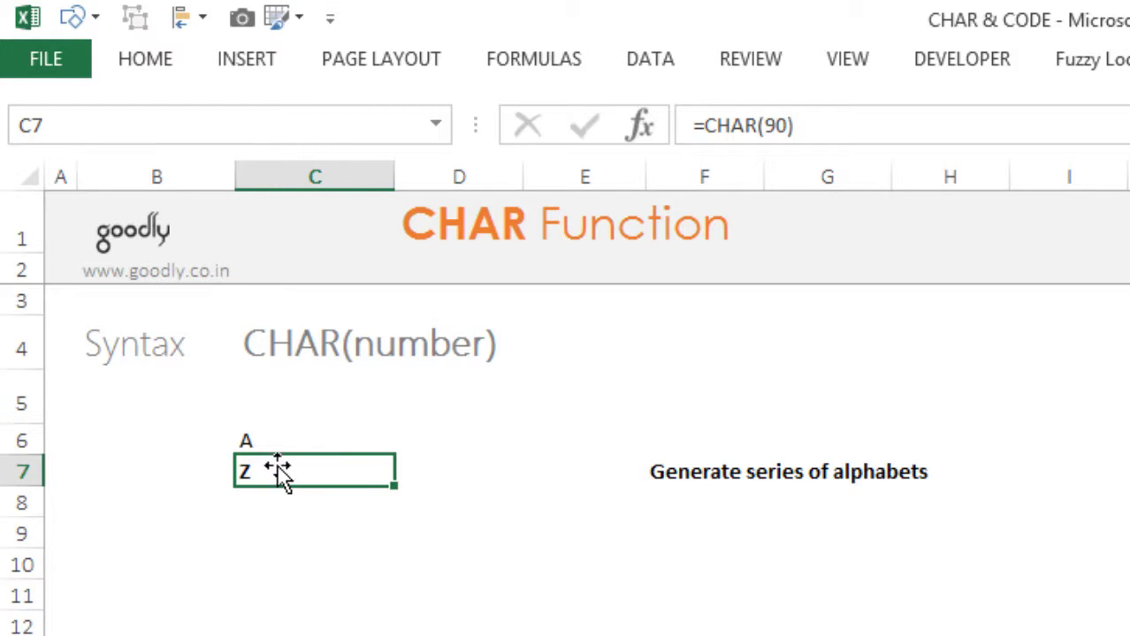
double_click(348, 471)
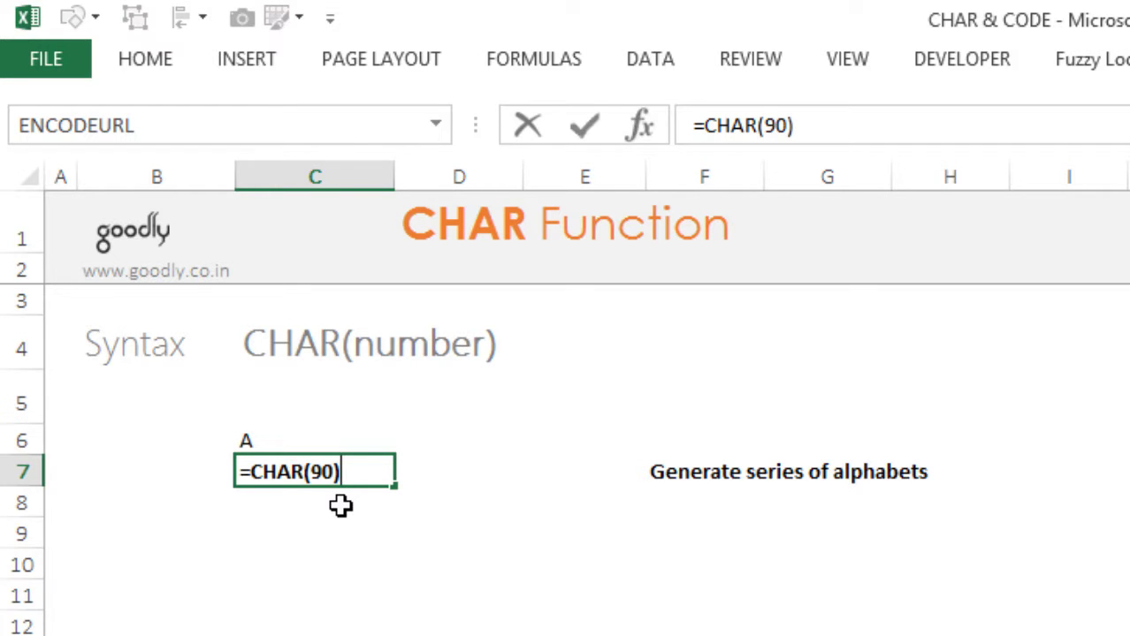
- Put the starting code 65 in E9 and =CHAR(E9) beside it, showing A
click(704, 532)
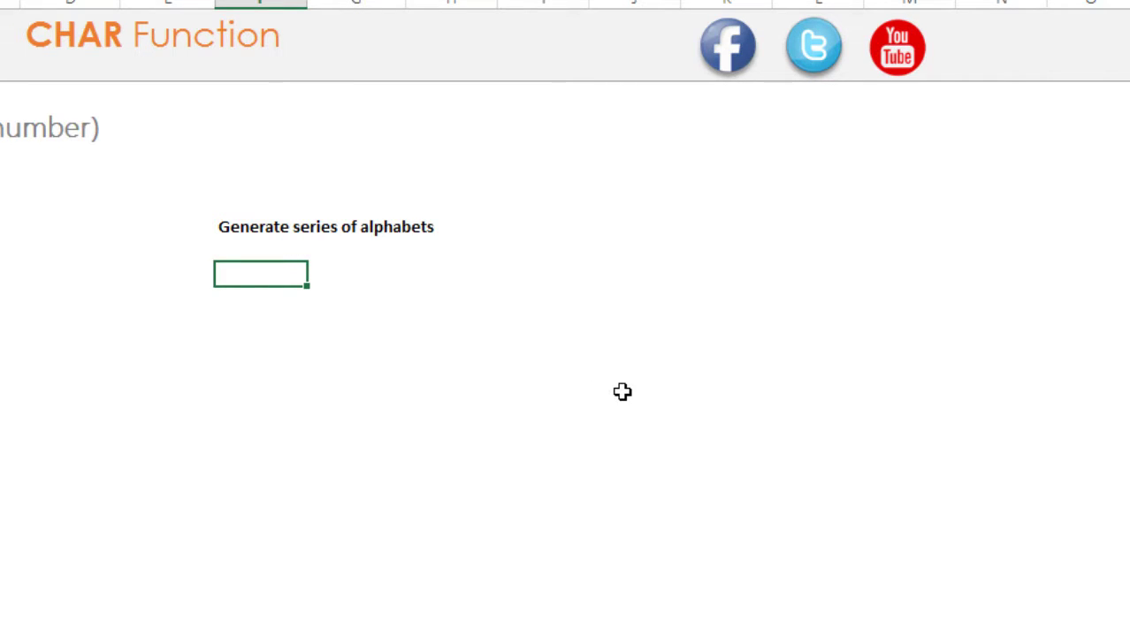
key(Left)
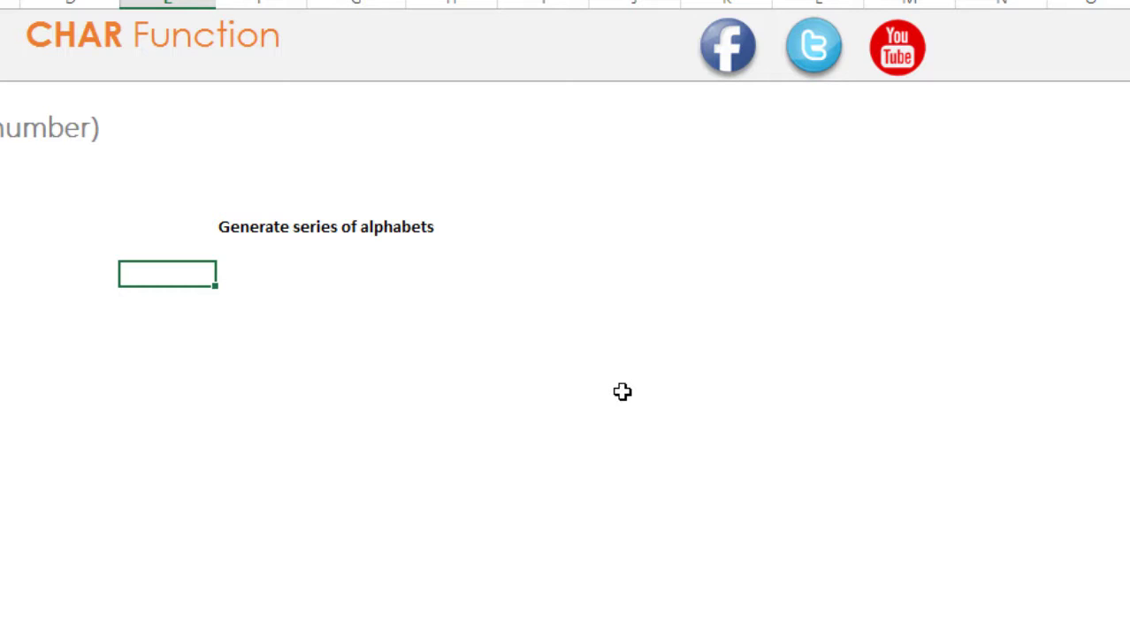
text(65)
key(Return)
key(Up)
click(252, 287)
text(=char)
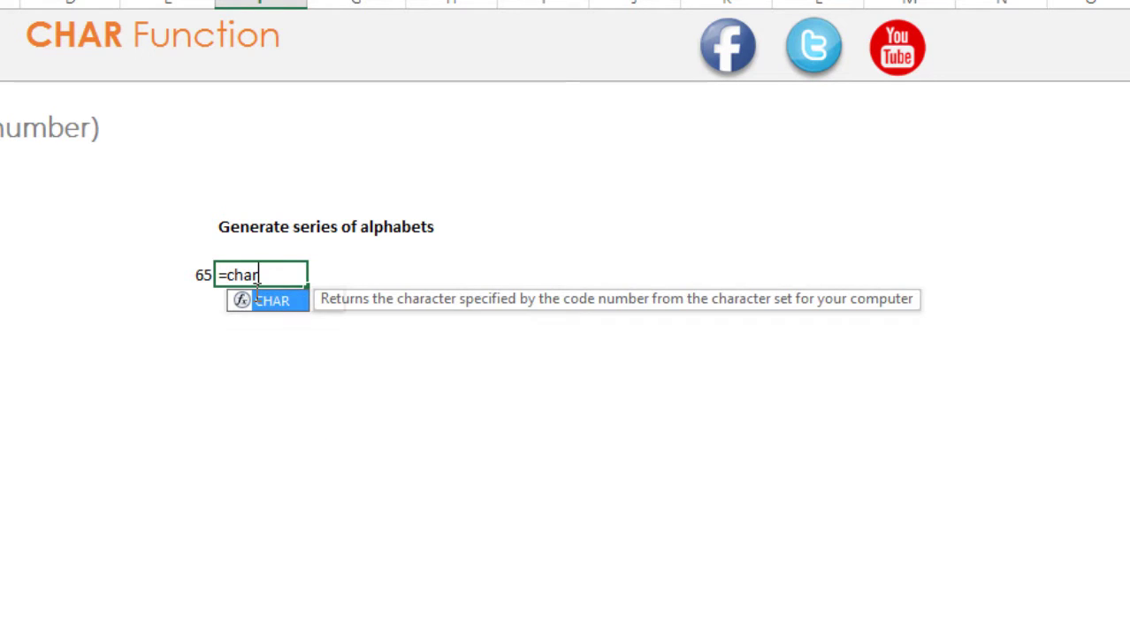
key(Tab)
key(Left)
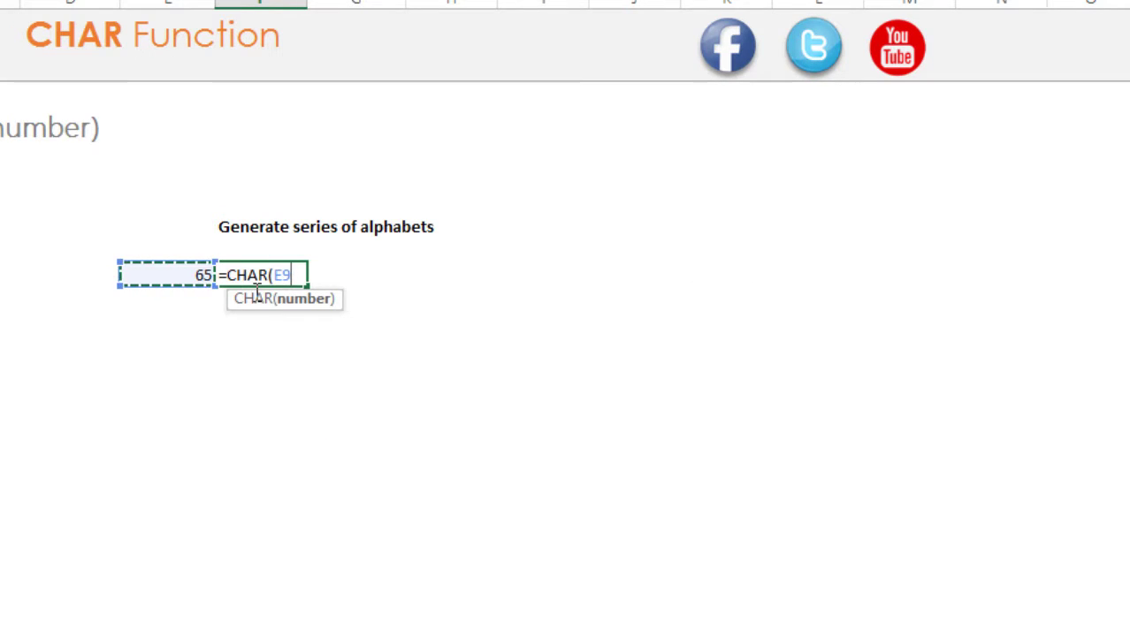
text())
key(Return)
- Enter =E9+1 below 65 and fill it down so the codes run to 77
key(Left)
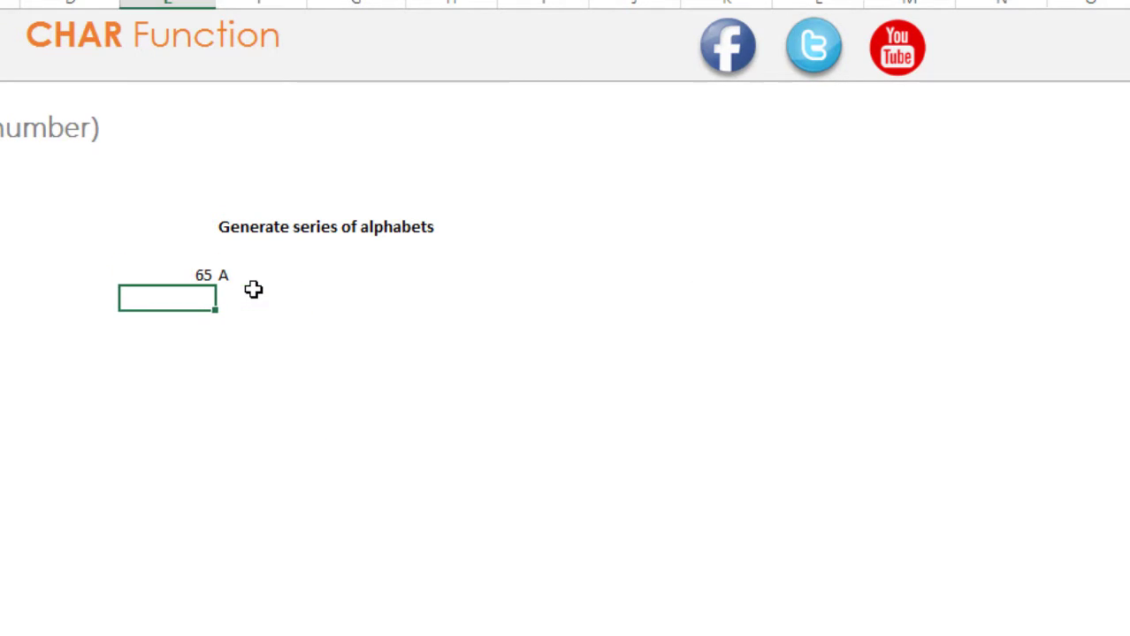
text(=)
key(Up)
text(+1)
key(Return)
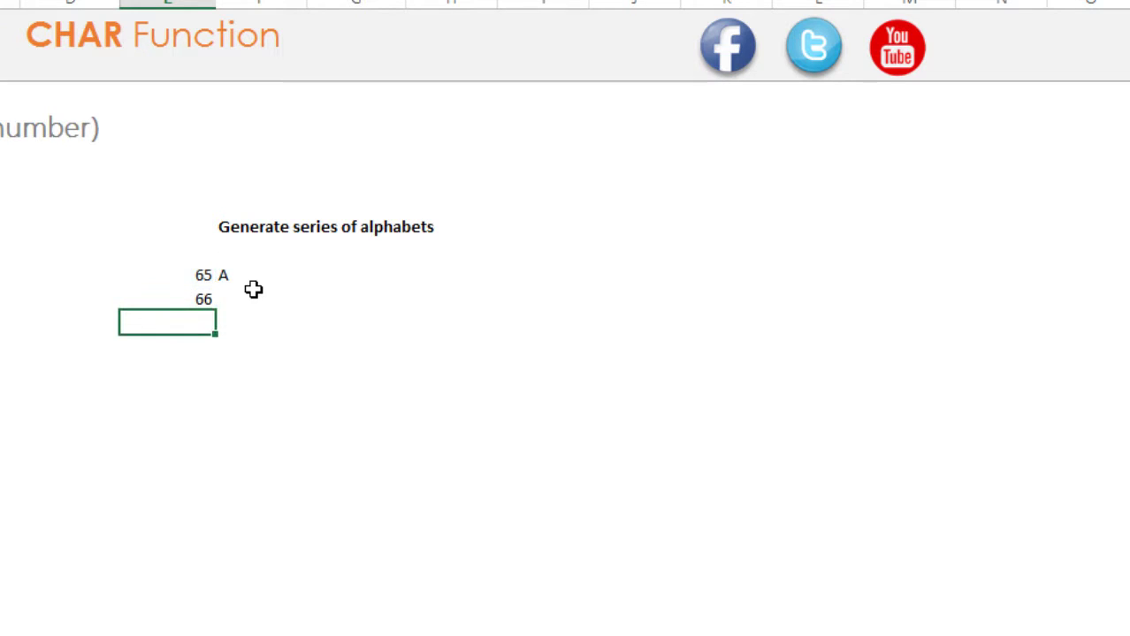
key(Up)
key(shift+Down)
key(shift+Down)
key(shift+Down)
key(shift+Down)
key(shift+Down)
key(shift+Down)
key(shift+Down)
key(shift+Down)
key(shift+Down)
key(shift+Down)
key(shift+Down)
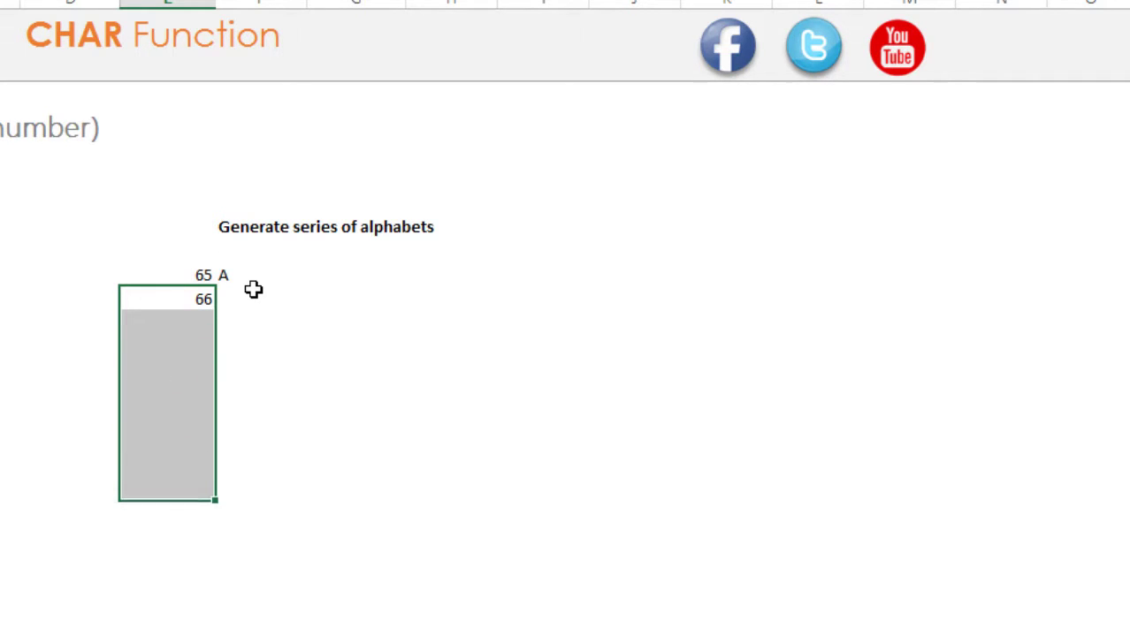
key(shift+Down)
key(ctrl+d)
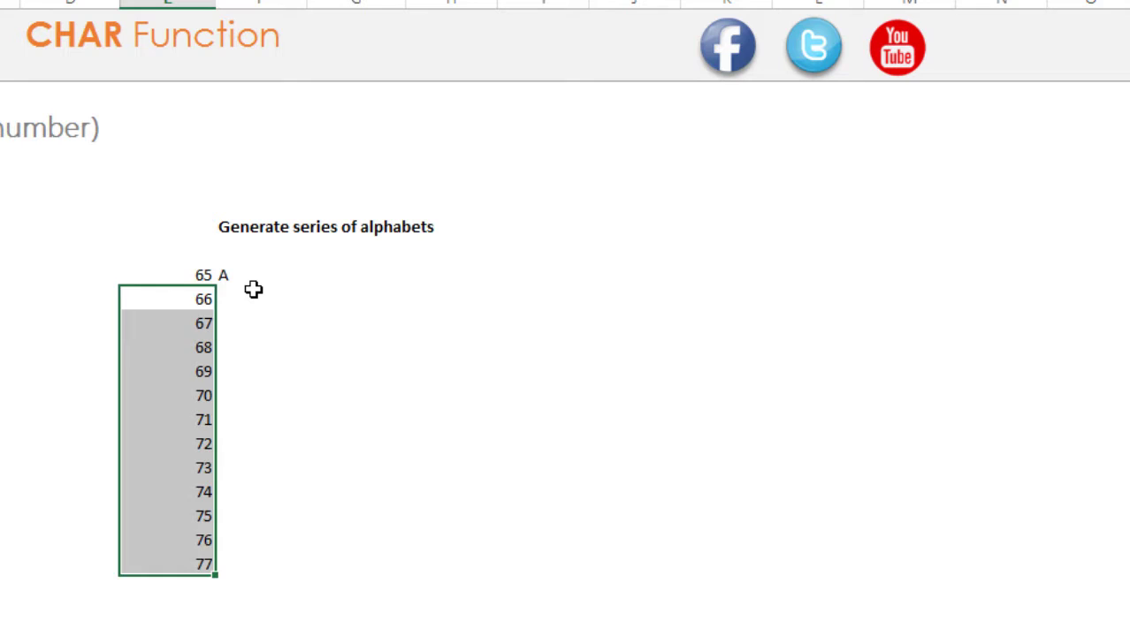
- Fill the CHAR formula down the letter column to produce B through M
key(Up)
key(Right)
key(Left)
key(ctrl+Down)
key(Right)
key(ctrl+shift+Up)
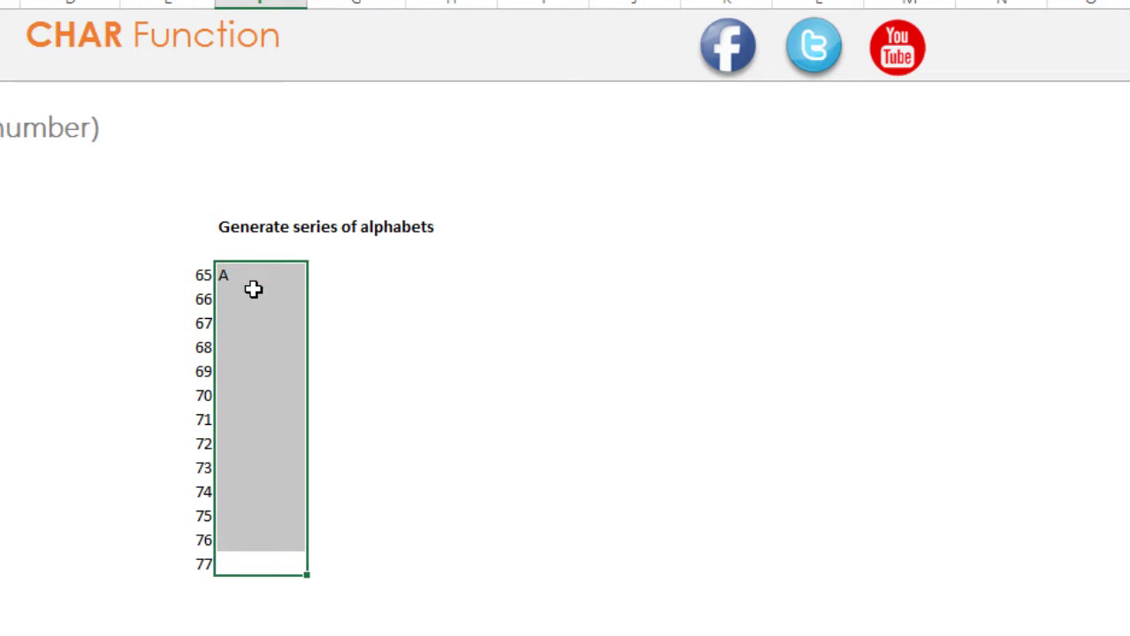
key(ctrl+d)
- Inspect the CHAR formula behind the letter K without changing it
click(259, 524)
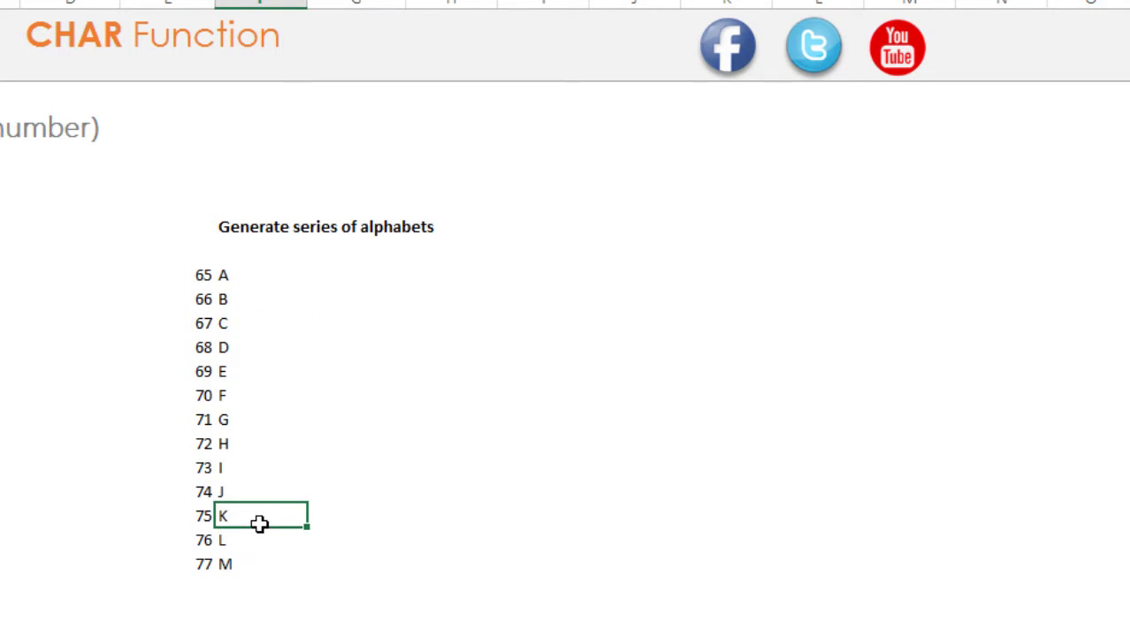
key(F2)
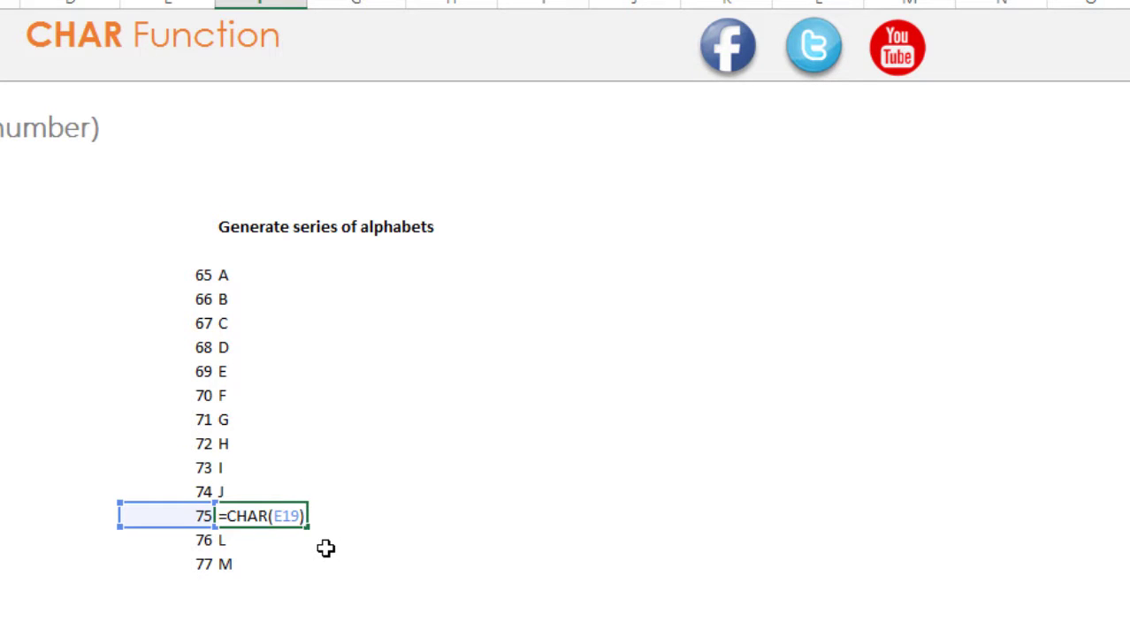
key(Escape)
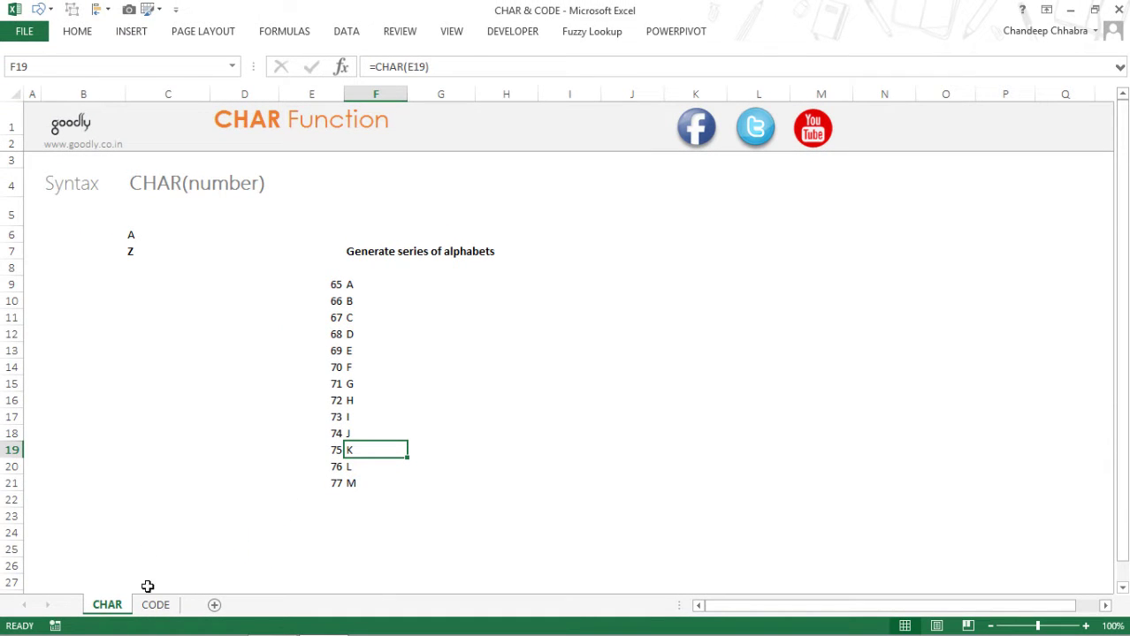
- On the CODE sheet, enter =CODE("a") in C6 so it returns 97
click(155, 605)
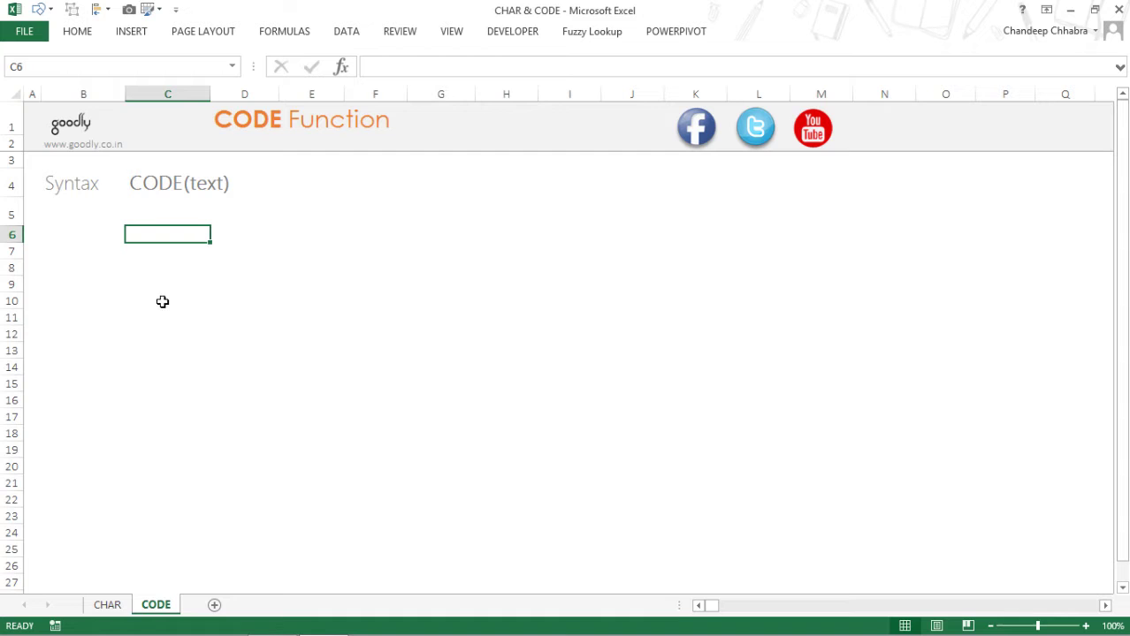
text(=c)
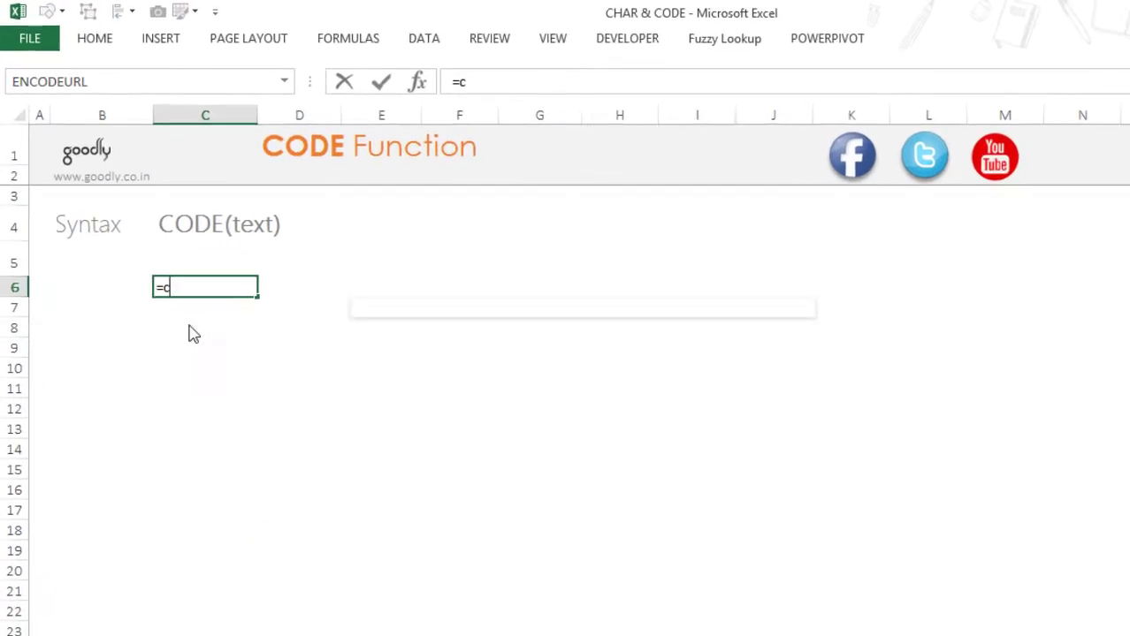
text(o)
key(Tab)
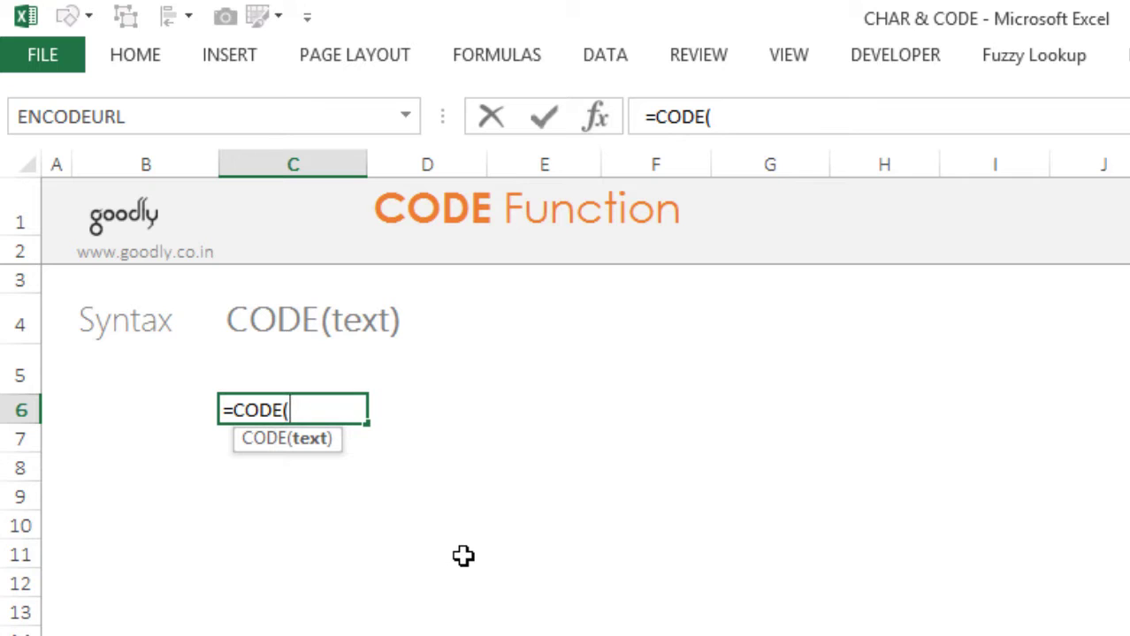
text(a)
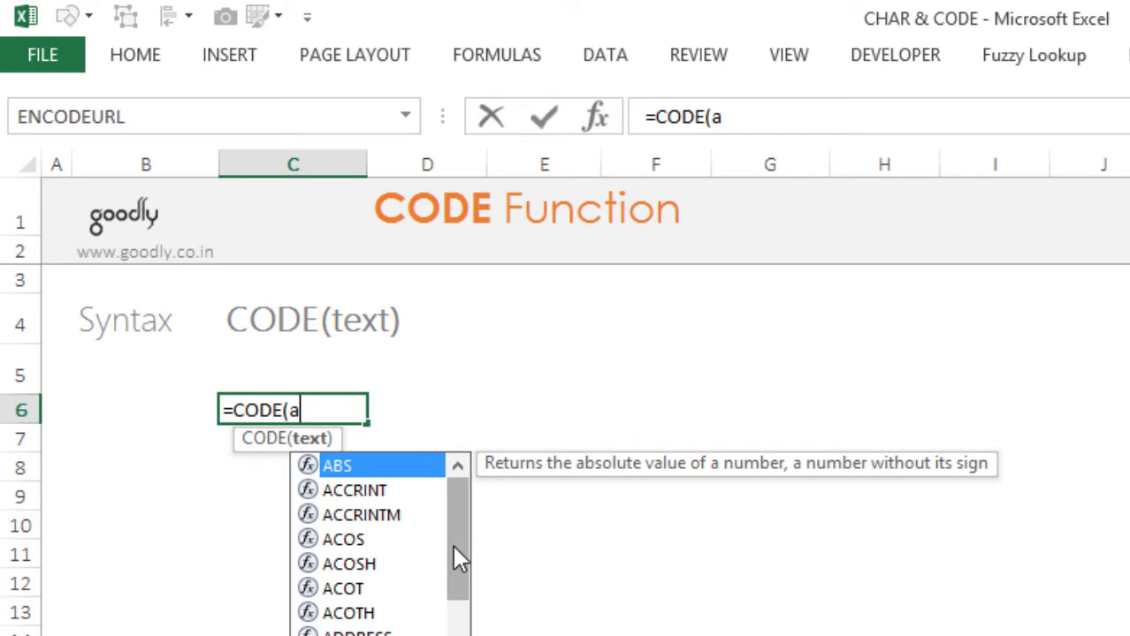
key(BackSpace)
text("a)
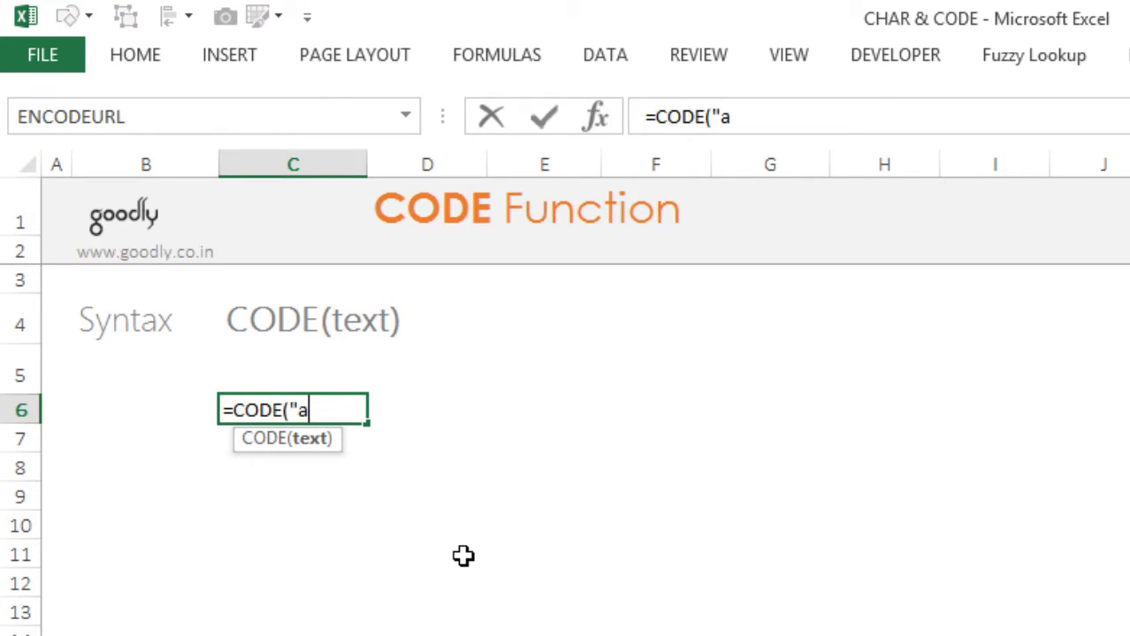
text("))
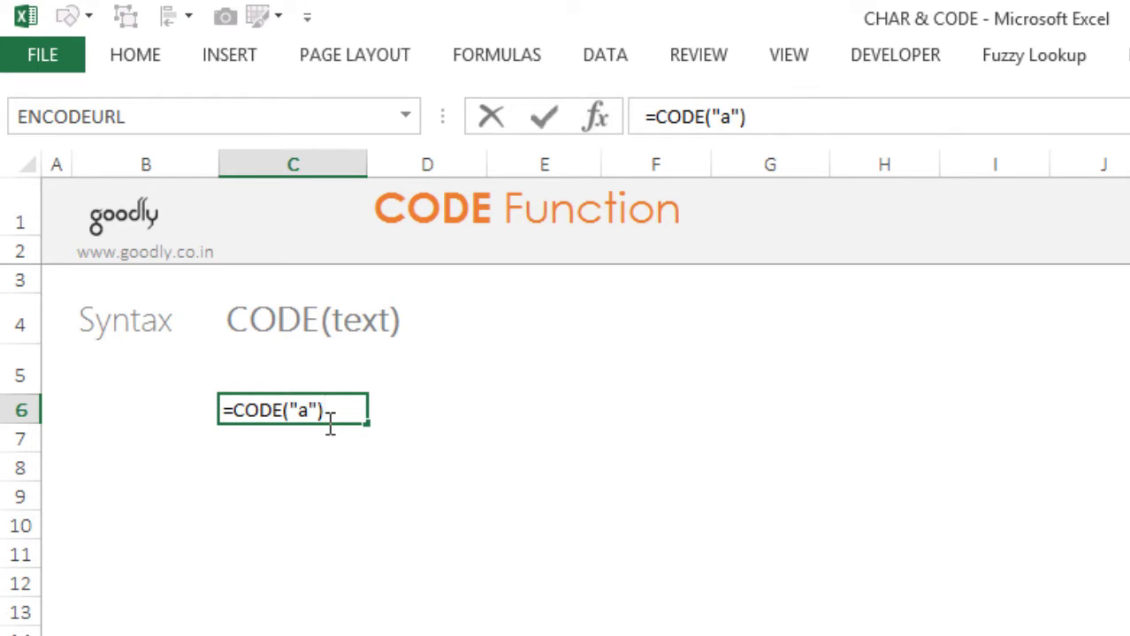
key(Return)
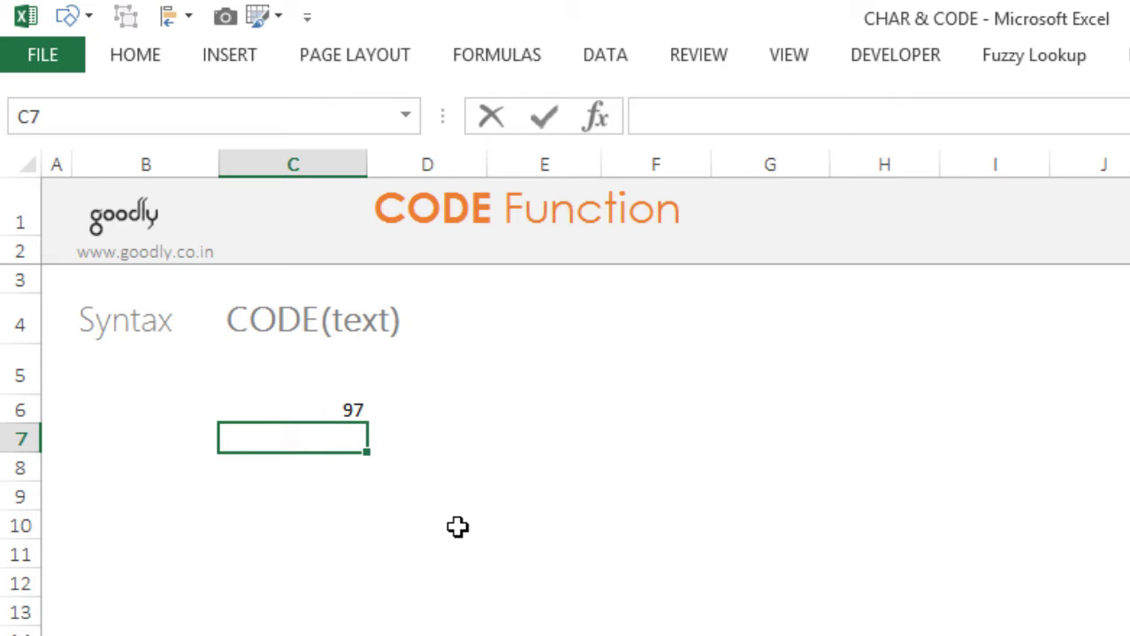
- Enter =CODE(",") in C7 so it returns 44 for the comma
text(=)
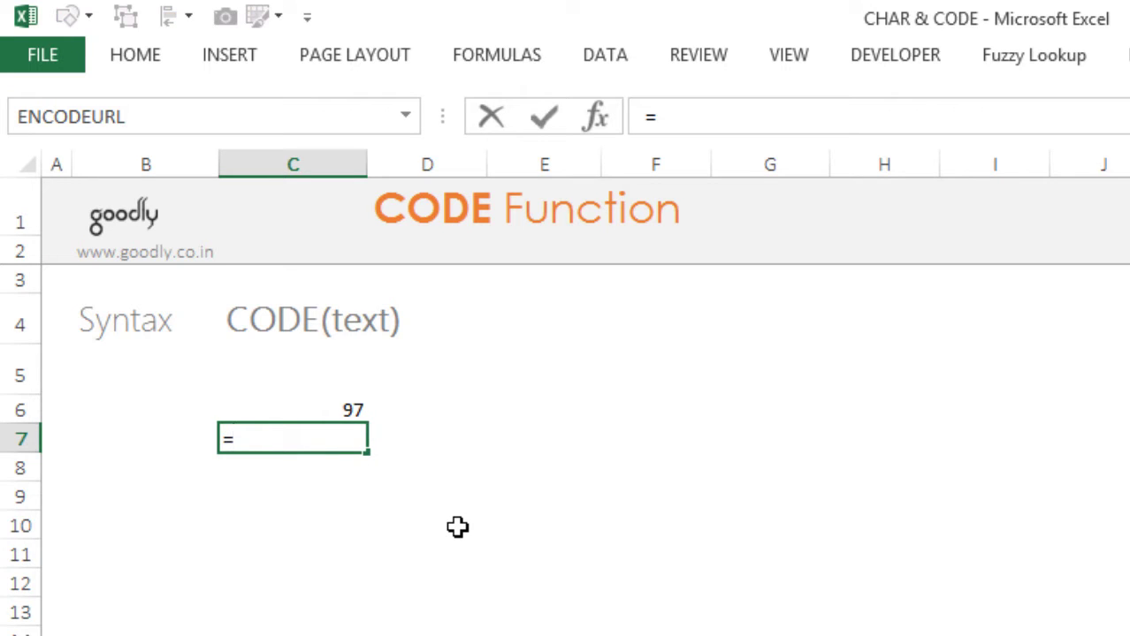
text(cod)
key(Tab)
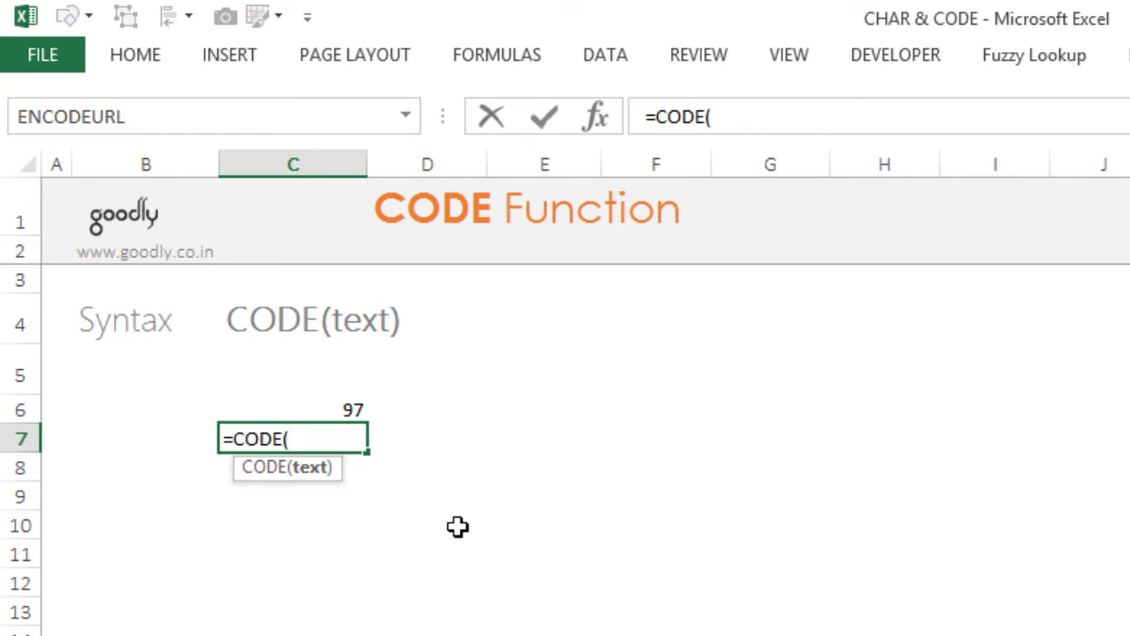
text(","))
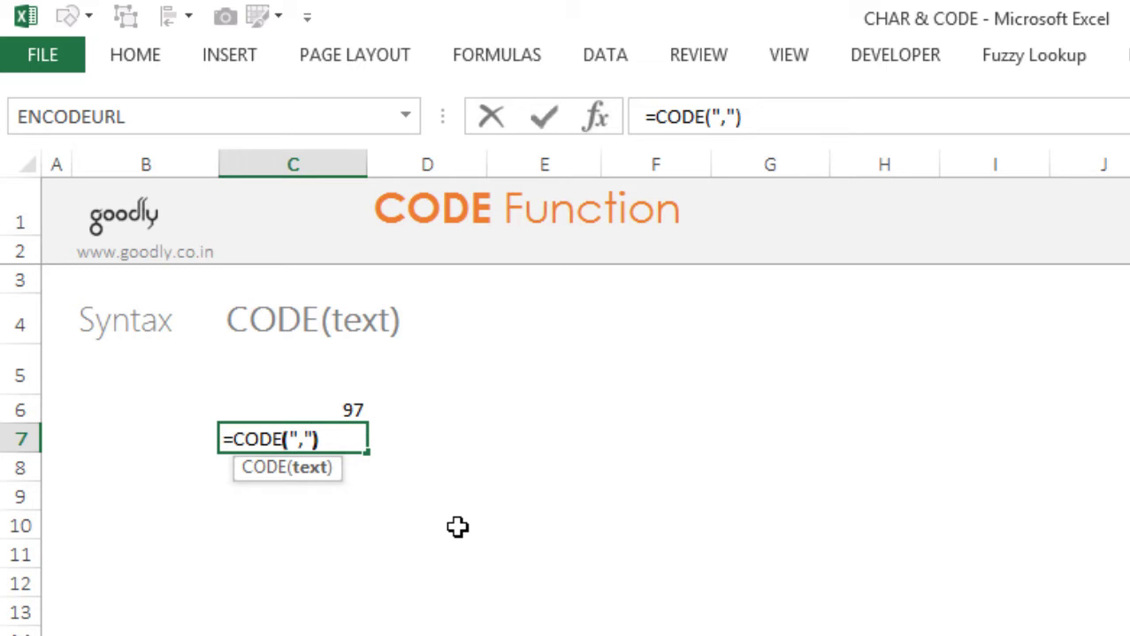
key(ctrl+Return)
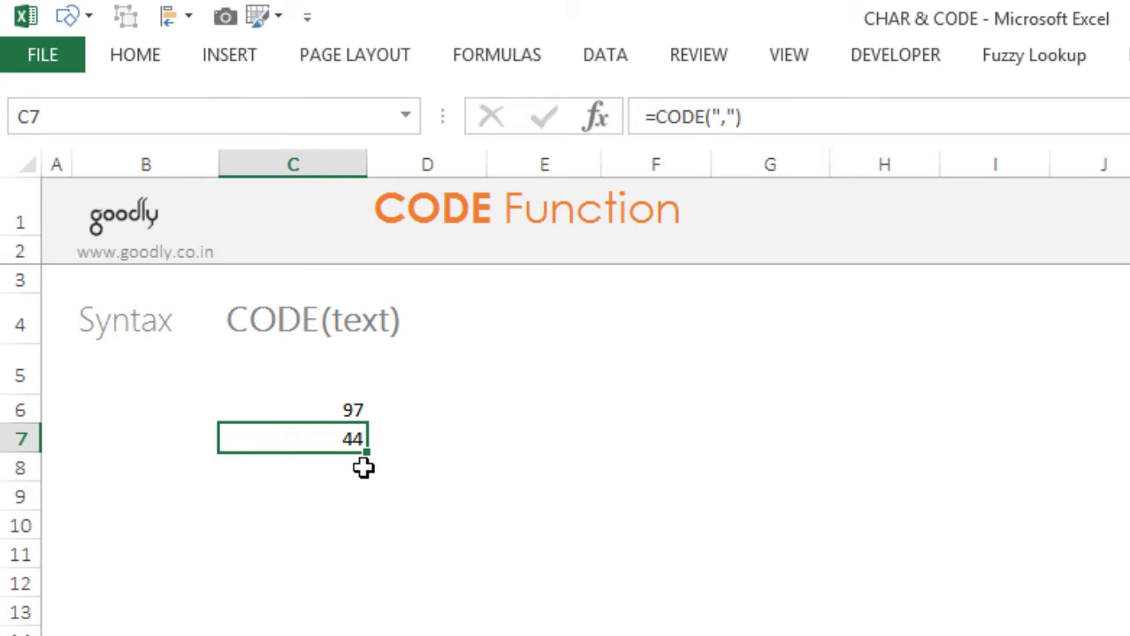
- Enter =CHAR(C7) in D7 to convert 44 back into a comma
click(411, 449)
text(=ch)
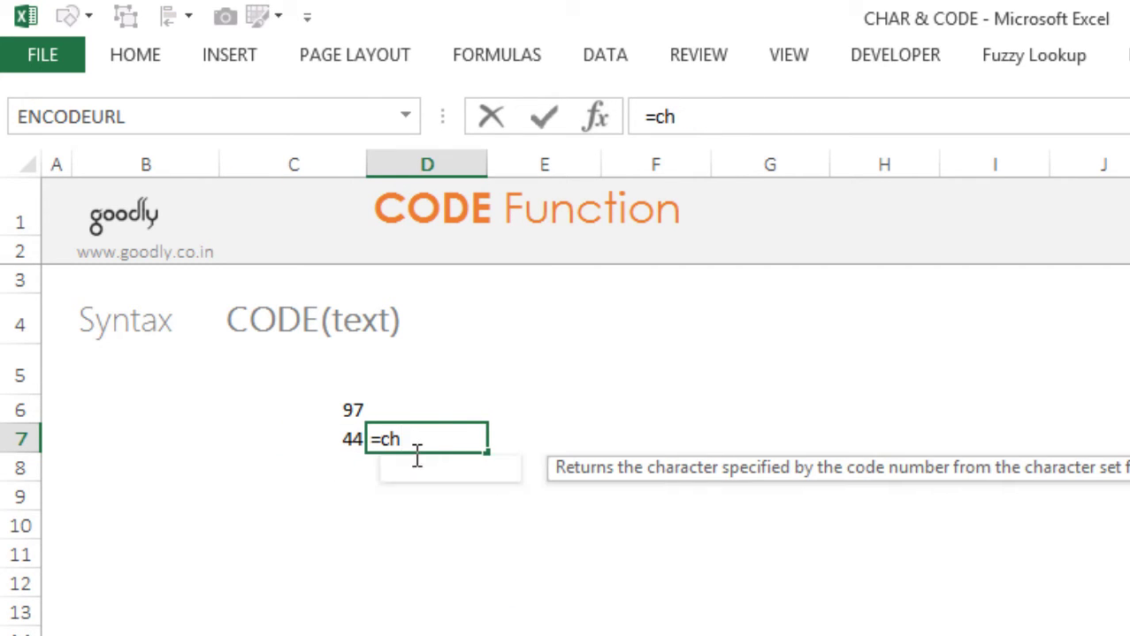
key(Tab)
key(Left)
text())
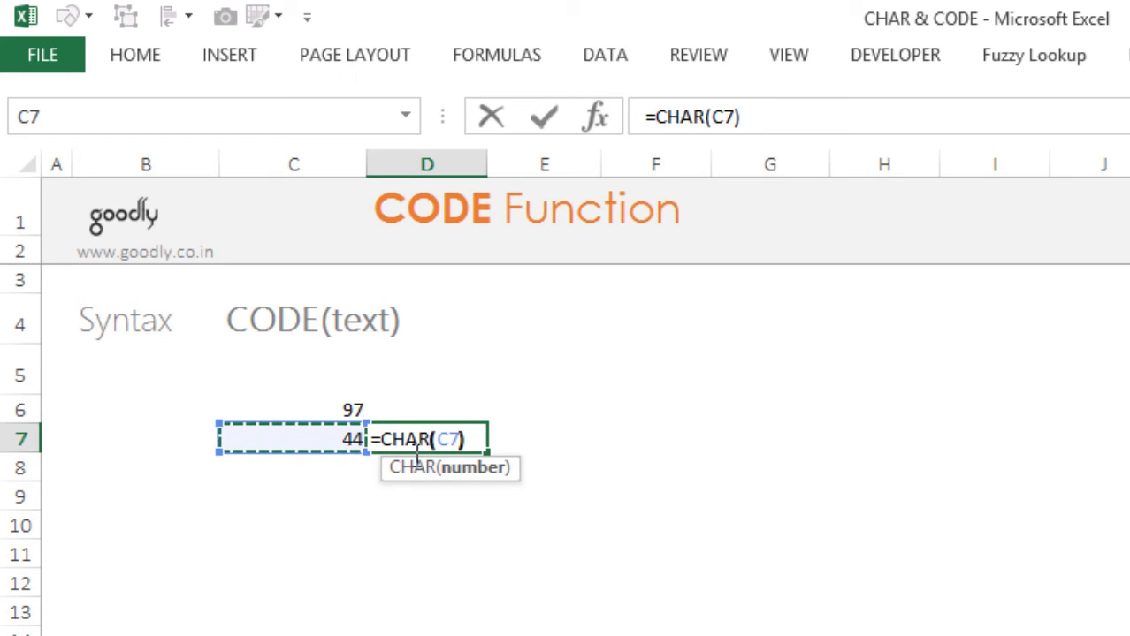
key(F2)
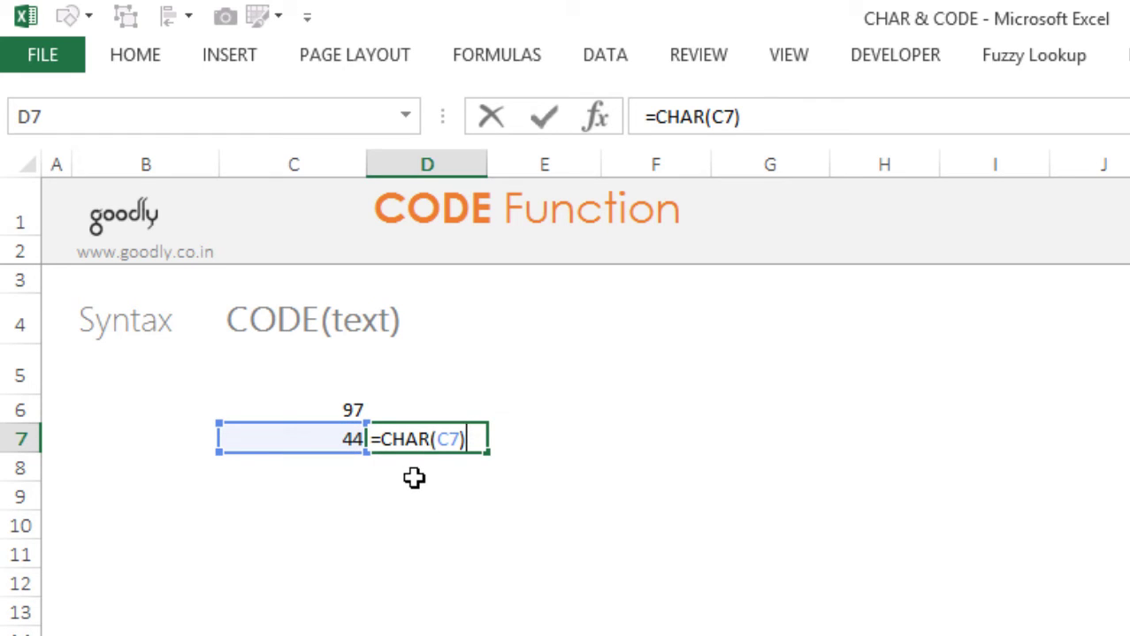
key(Return)
key(Down)
key(Down)
key(Down)
key(Down)
key(Down)
key(Down)
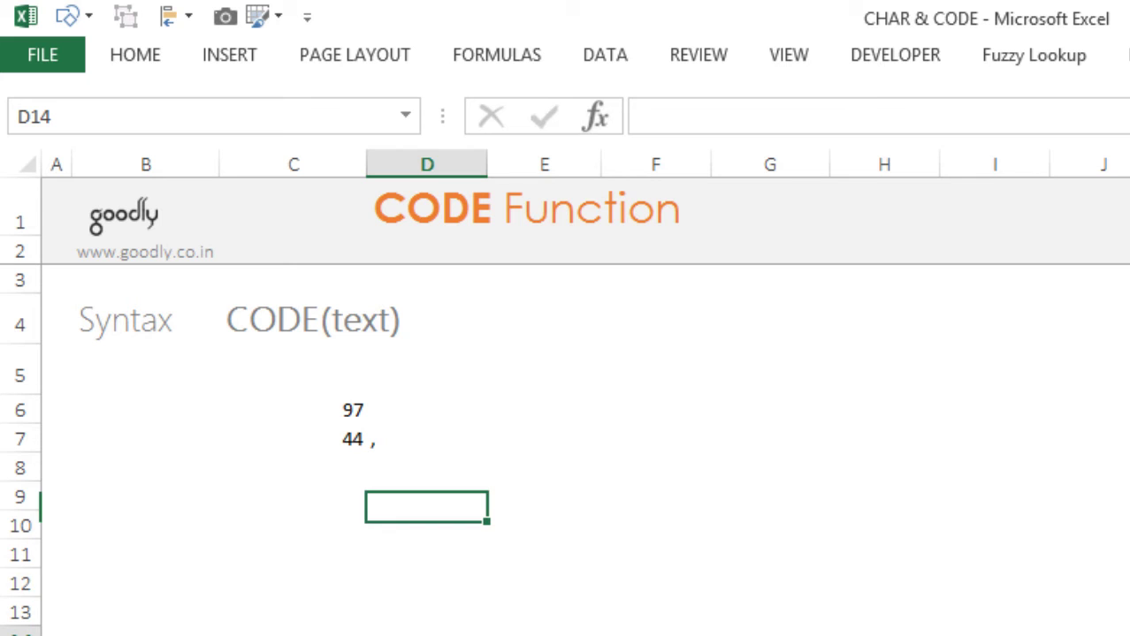